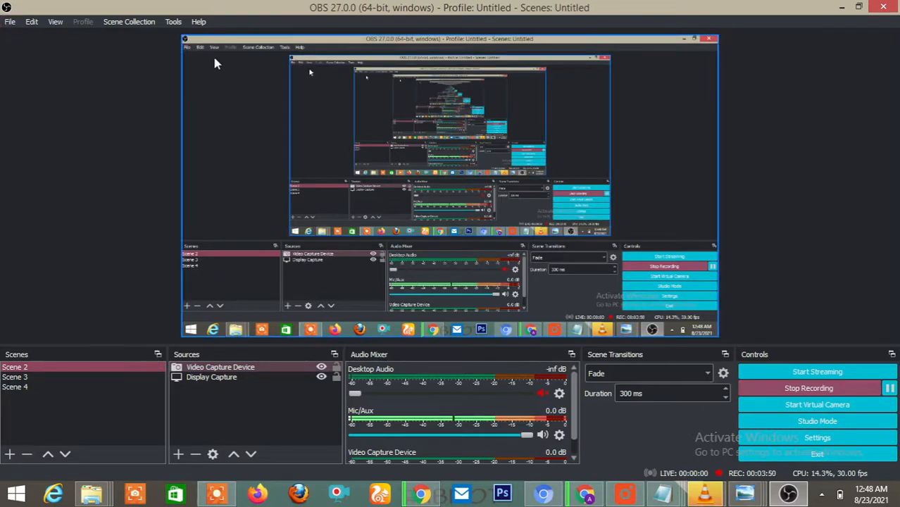
# - Open the program settings and review the general options, including language and theme
pyautogui.click(11, 21)
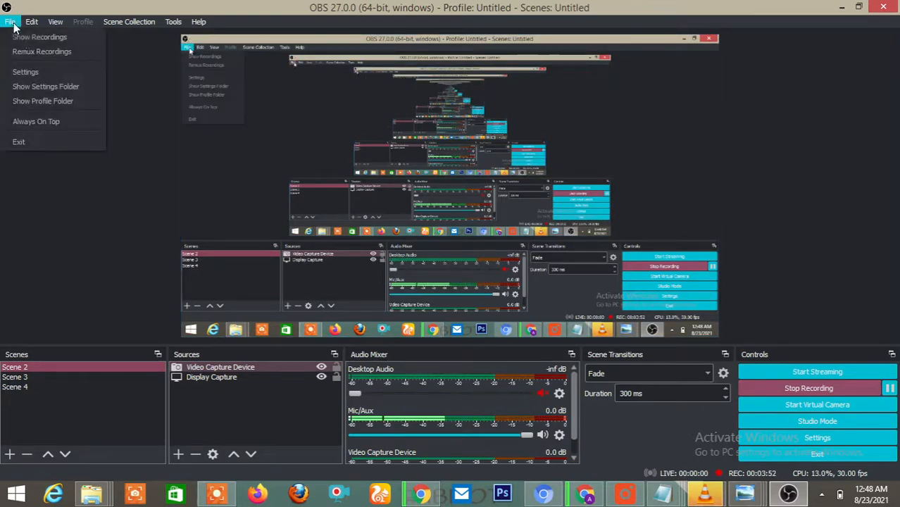
pyautogui.click(46, 73)
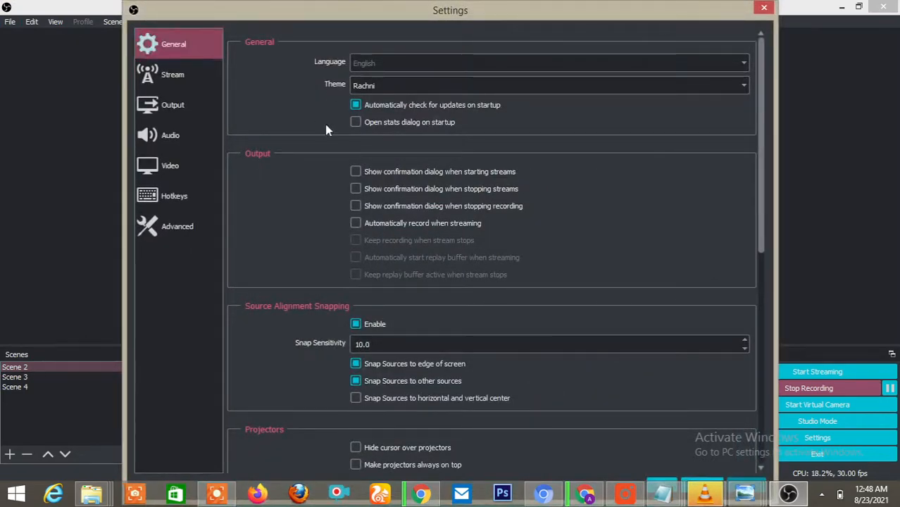
pyautogui.moveTo(765, 187); pyautogui.dragTo(764, 162)
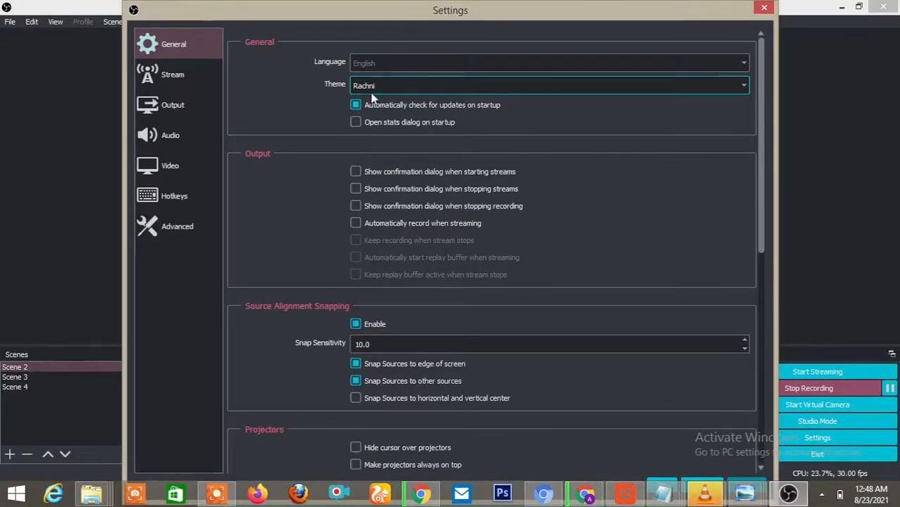
pyautogui.moveTo(756, 161); pyautogui.dragTo(723, 104)
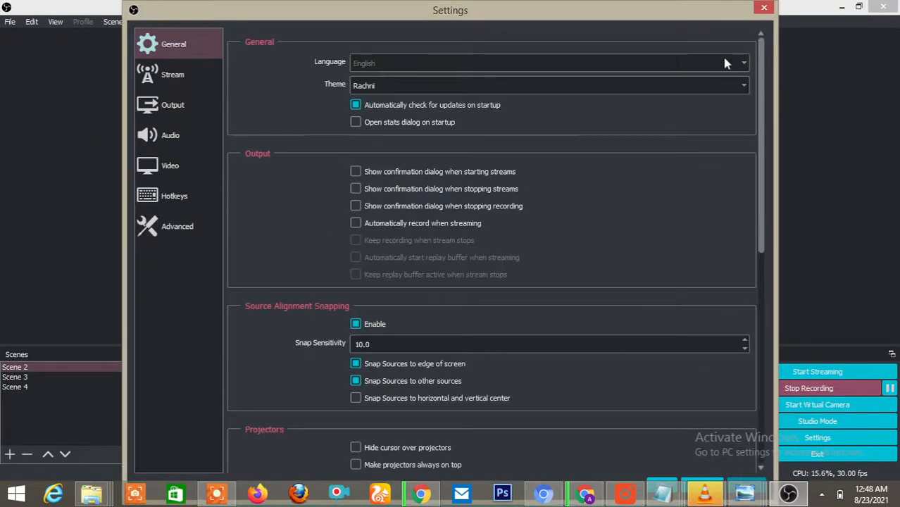
# - Set the streaming service to Facebook Live and accept the change to its compatible resolution of 1280x720 and 30 FPS
pyautogui.click(176, 71)
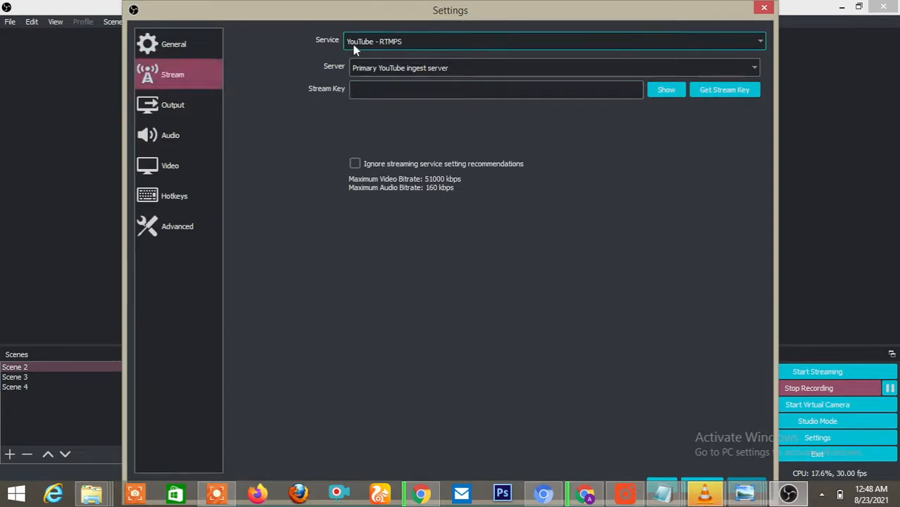
pyautogui.click(413, 37)
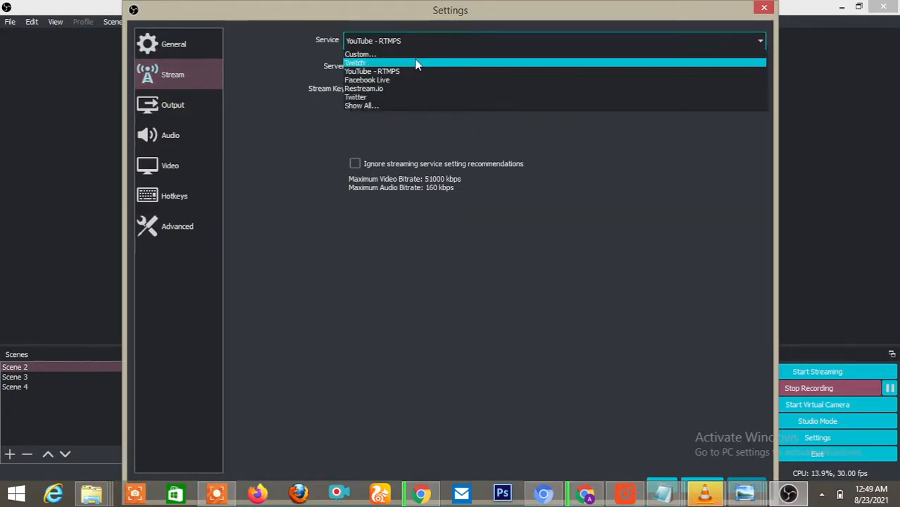
pyautogui.click(416, 63)
pyautogui.click(420, 40)
pyautogui.click(419, 78)
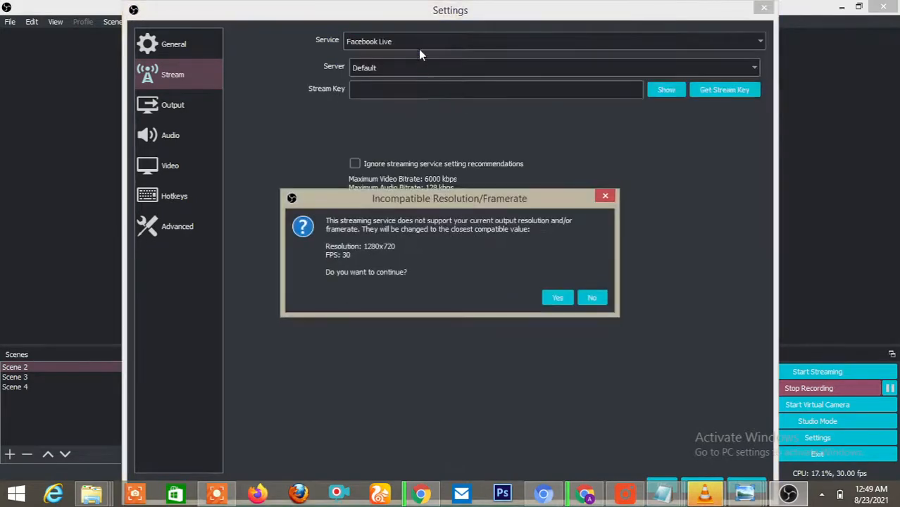
pyautogui.click(563, 298)
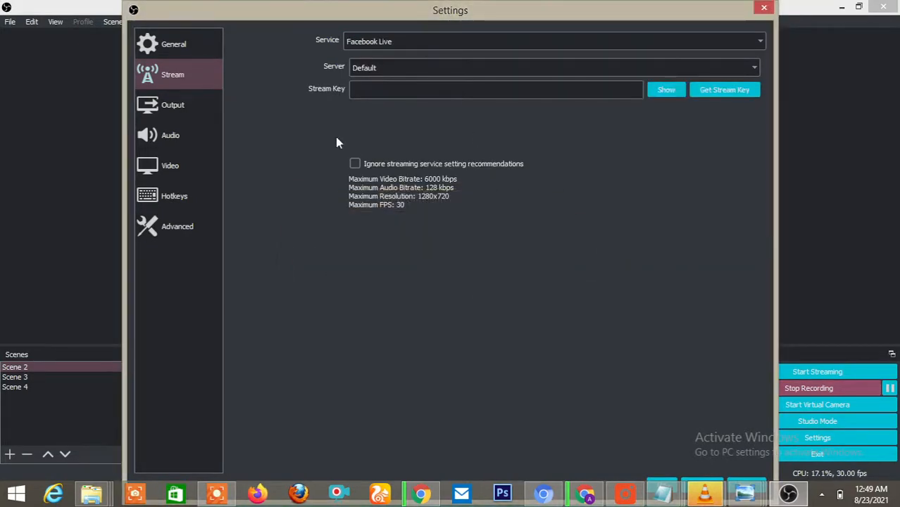
# - Review the output settings and select Speaker/HP (Realtek High Definition Audio) as the desktop audio device
pyautogui.click(198, 101)
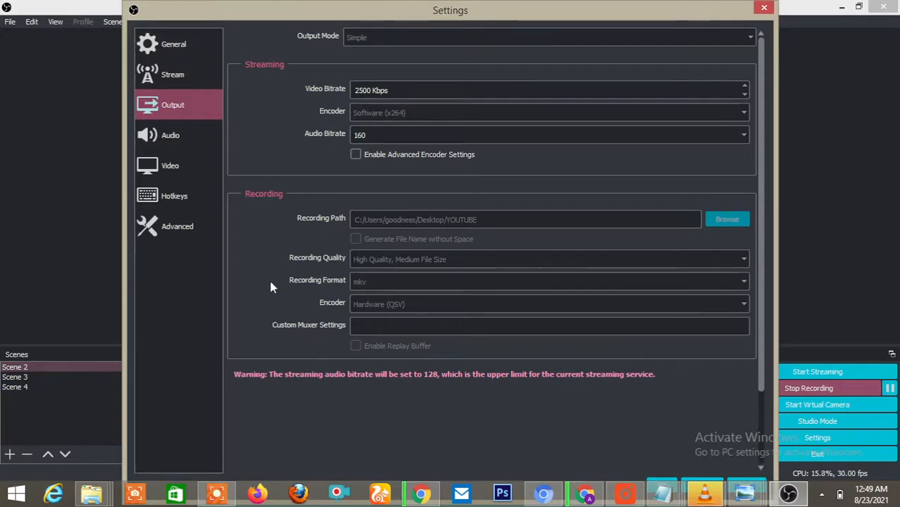
pyautogui.click(170, 135)
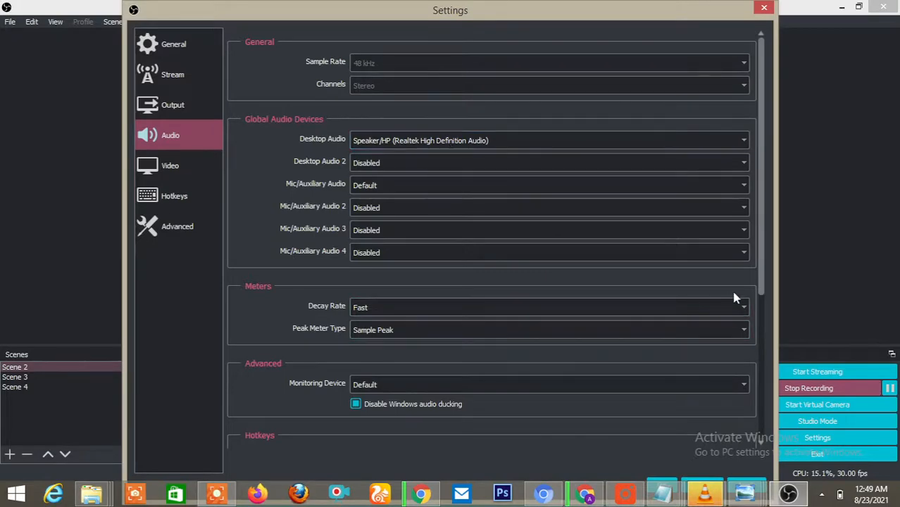
pyautogui.moveTo(761, 287); pyautogui.dragTo(761, 312)
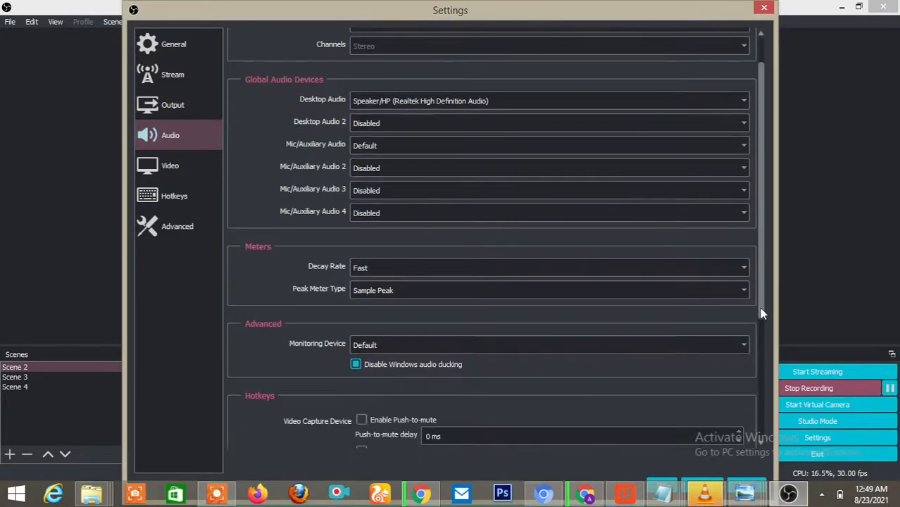
pyautogui.click(545, 104)
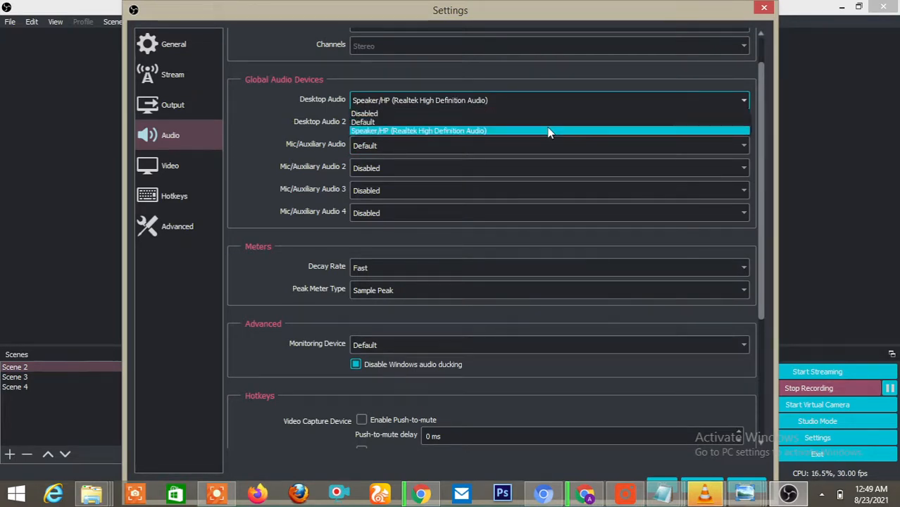
pyautogui.click(549, 131)
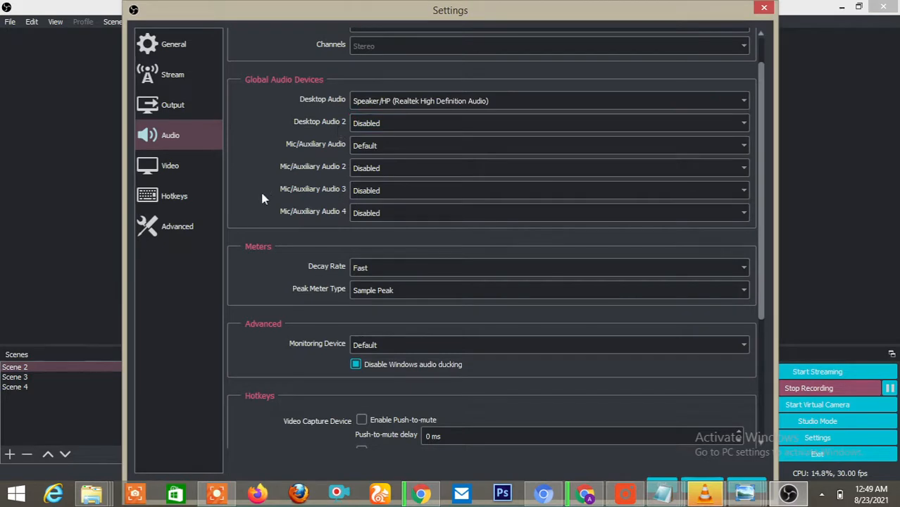
# - Examine the video resolution settings and the hotkey assignments for recording, streaming and switching scenes
pyautogui.click(162, 164)
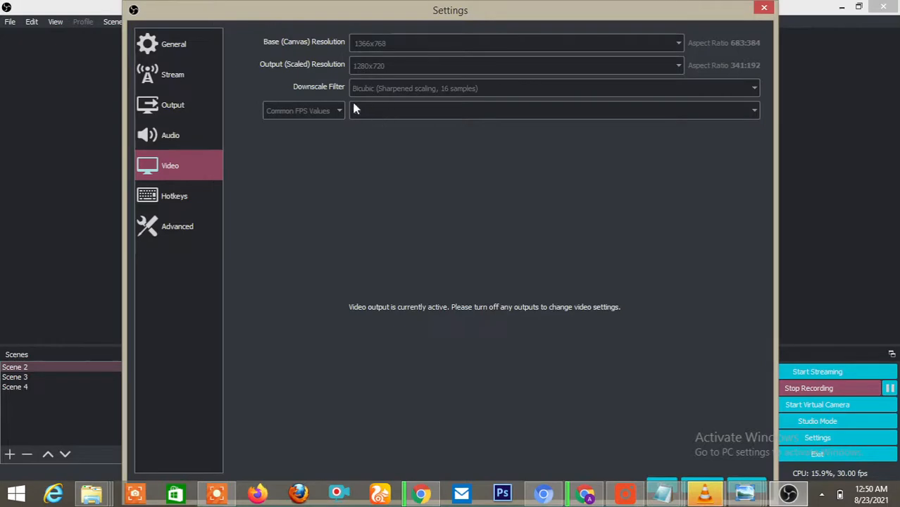
pyautogui.click(181, 195)
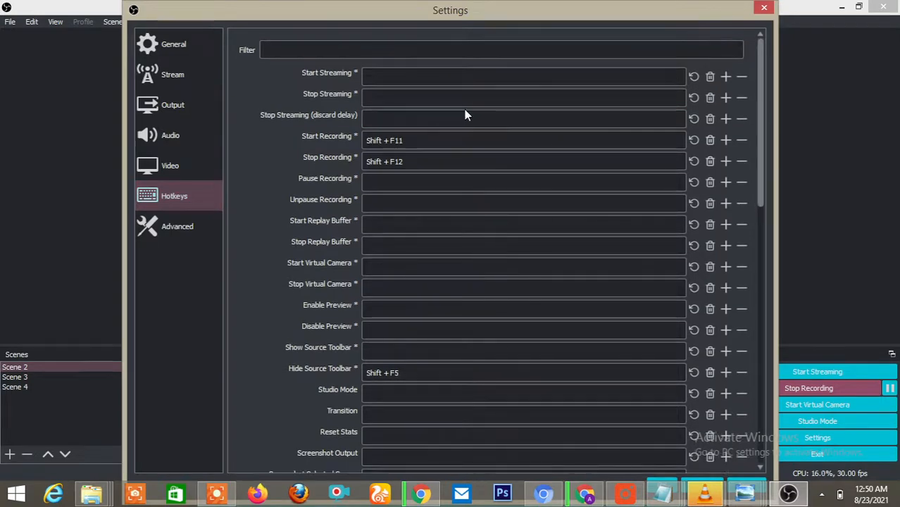
pyautogui.scroll(-1, 760, 167)
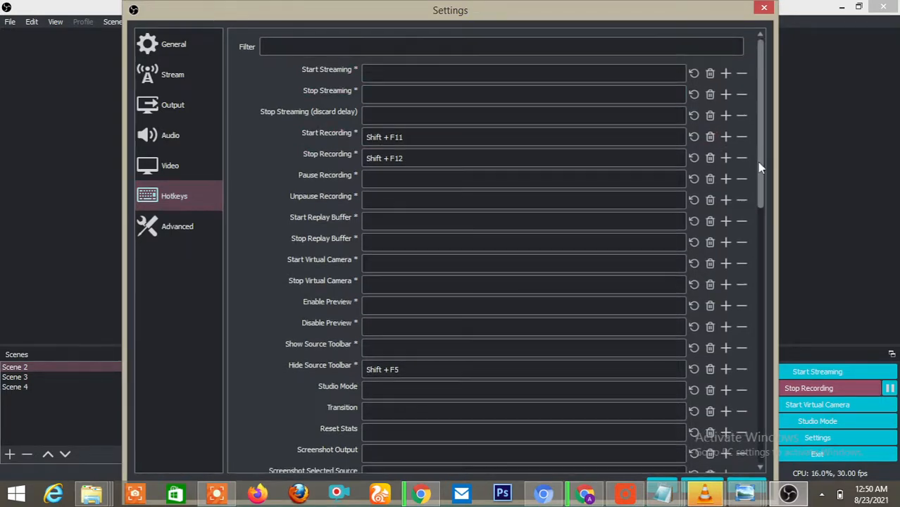
pyautogui.moveTo(759, 167); pyautogui.dragTo(764, 313)
pyautogui.click(390, 201)
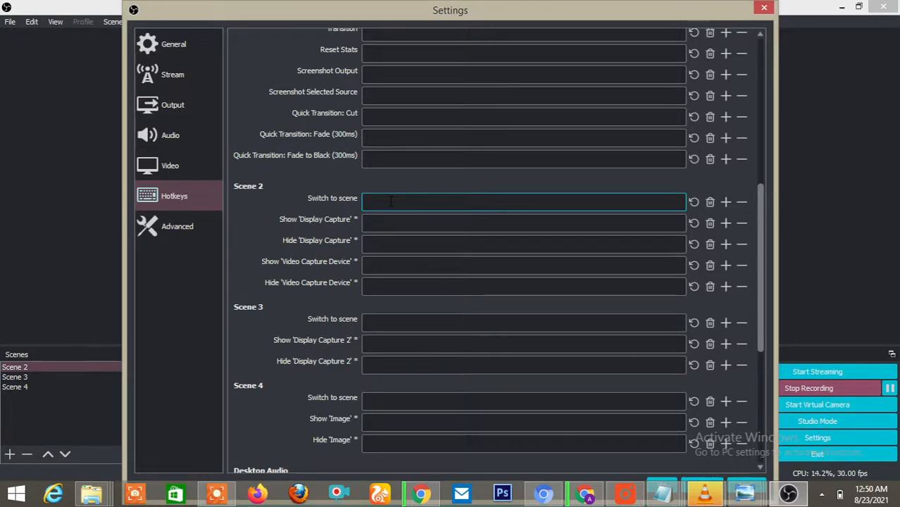
# - Review the advanced settings for recording, stream delay, automatic reconnection, network, sources and hotkey focus
pyautogui.click(187, 227)
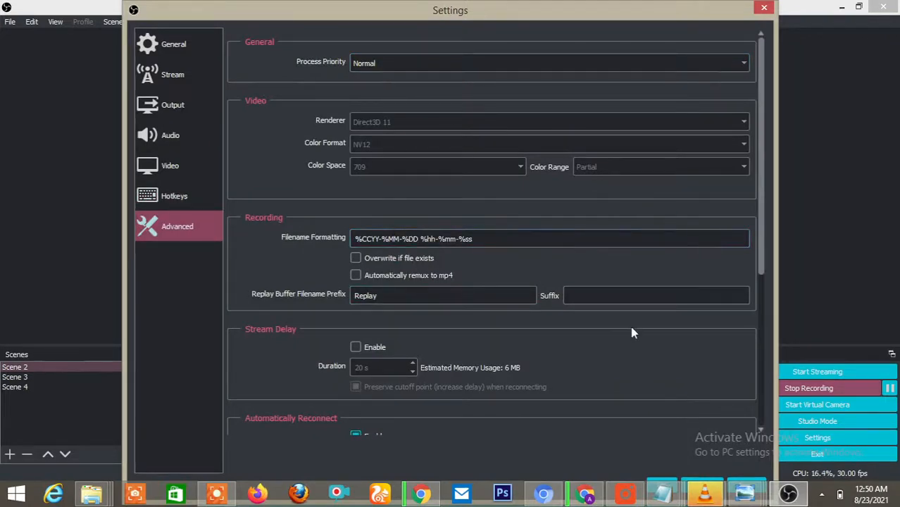
pyautogui.moveTo(763, 237); pyautogui.dragTo(770, 317)
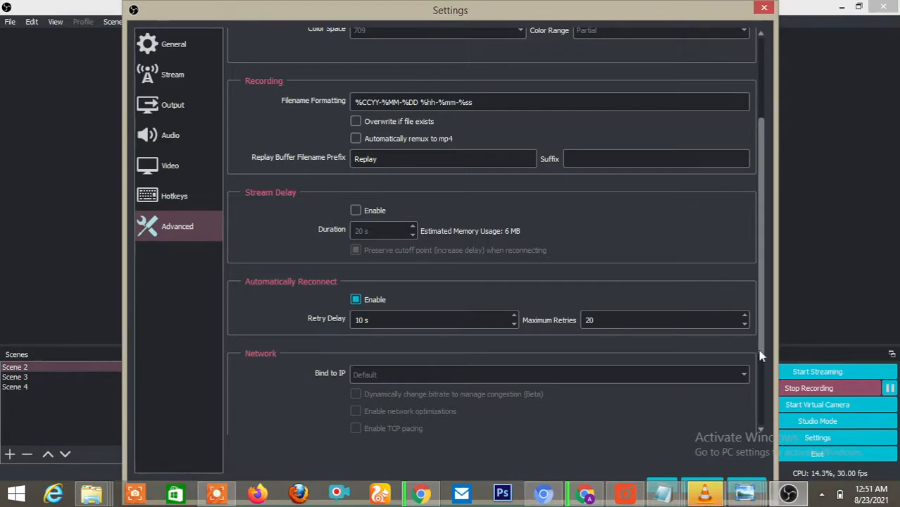
pyautogui.scroll(-3, 757, 415)
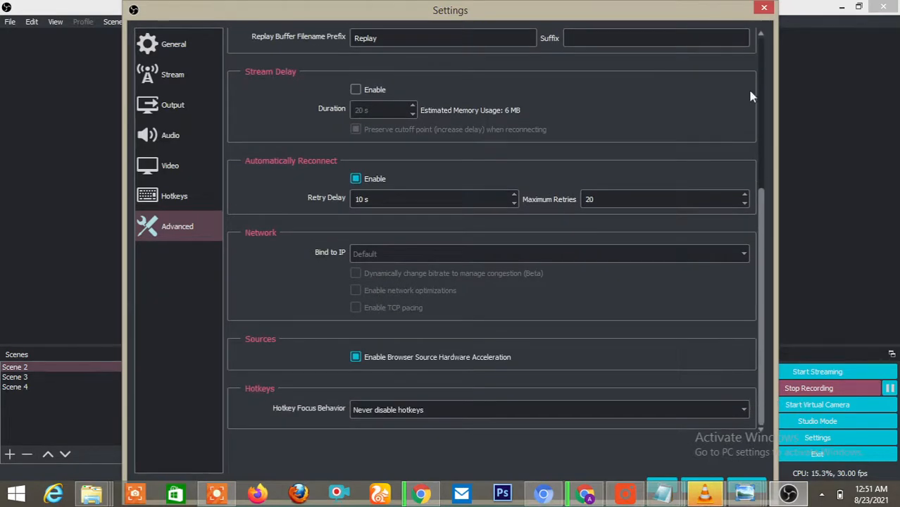
# - Close the settings and save the changes
pyautogui.click(761, 12)
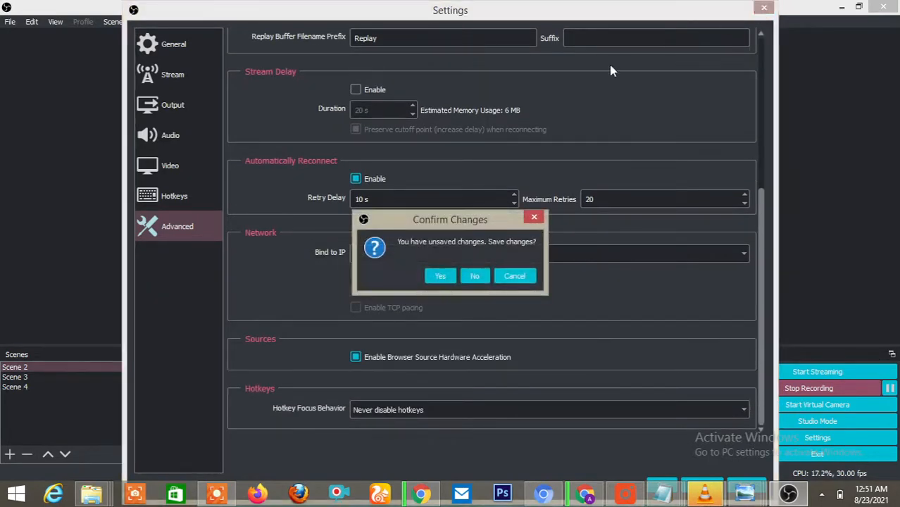
pyautogui.click(533, 275)
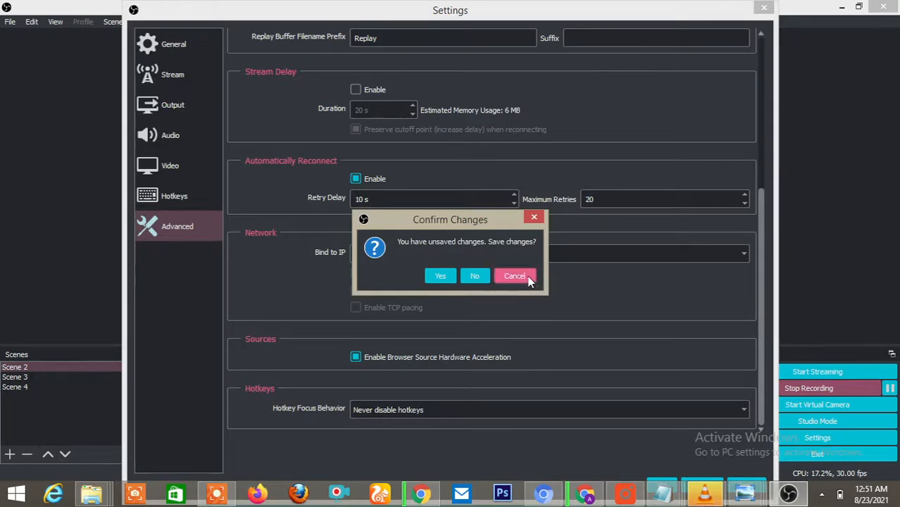
pyautogui.click(760, 8)
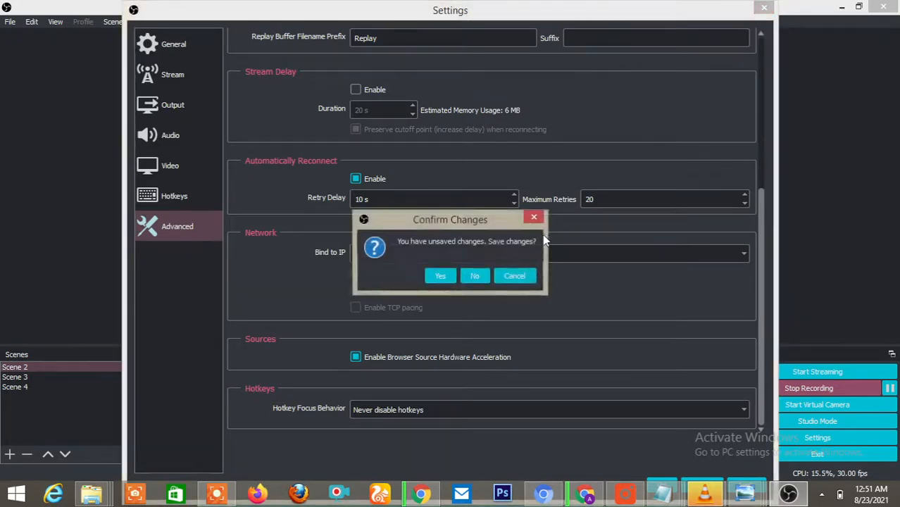
pyautogui.click(451, 280)
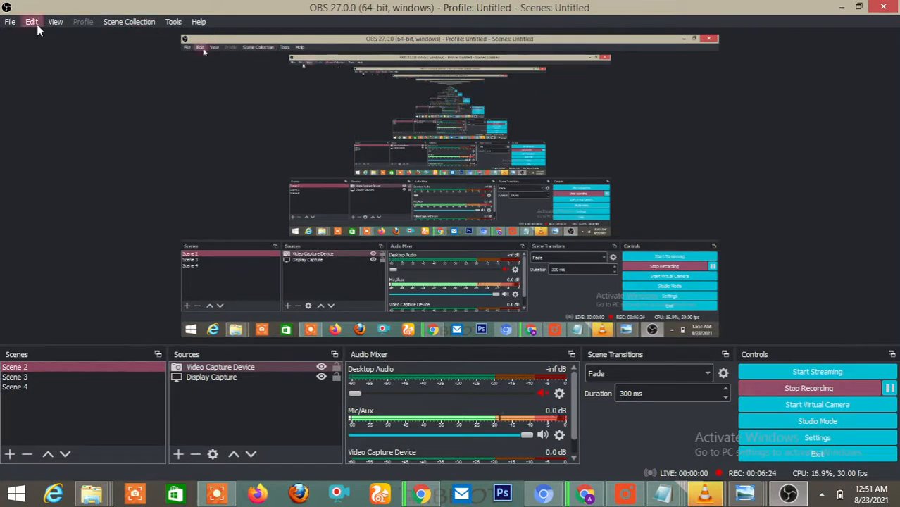
# - Show the folder of saved recordings to view its files, and minimize it
pyautogui.click(10, 22)
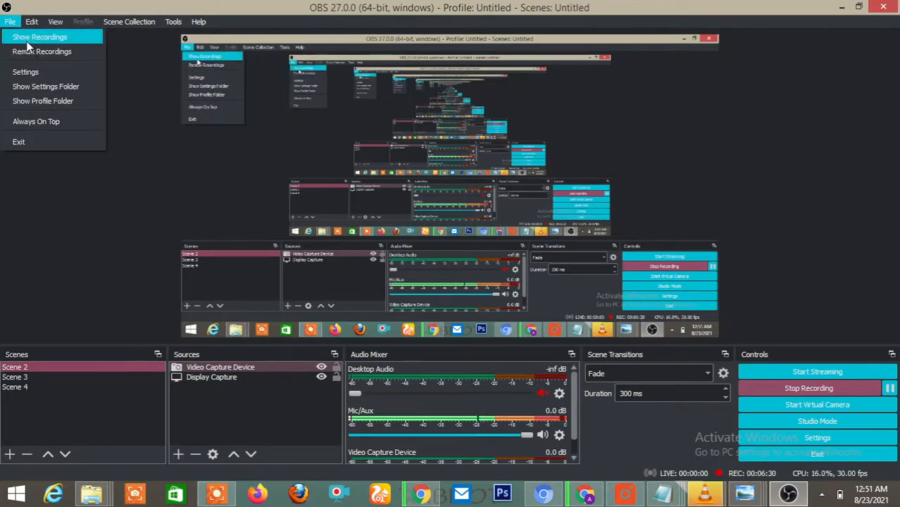
pyautogui.click(37, 37)
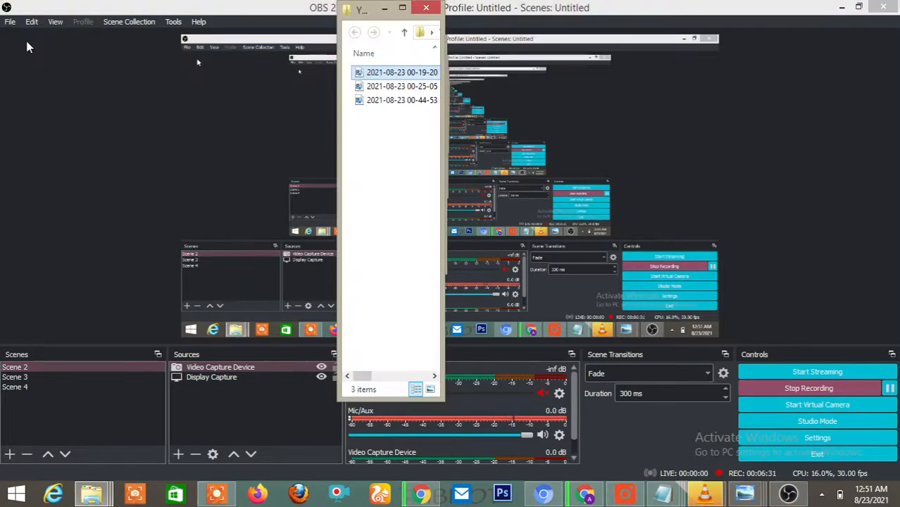
pyautogui.click(385, 9)
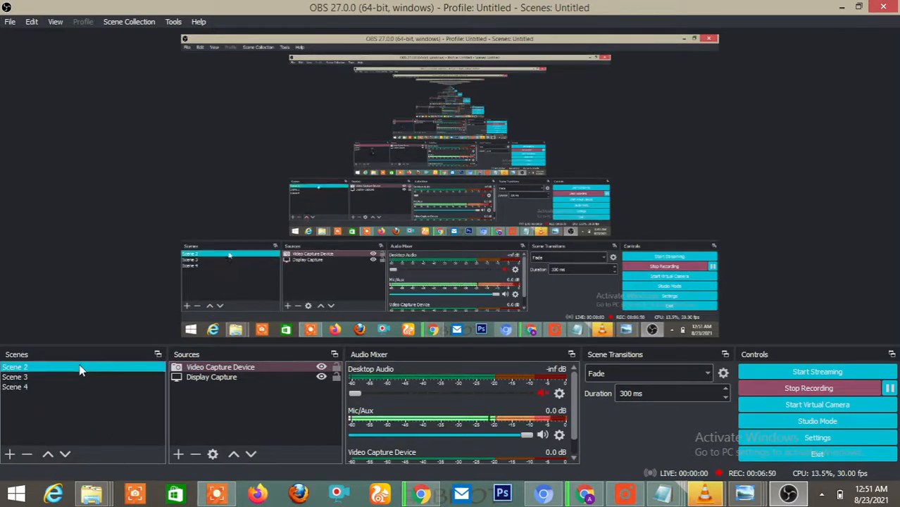
# - Switch to Scene 3 to show its sources
pyautogui.click(23, 376)
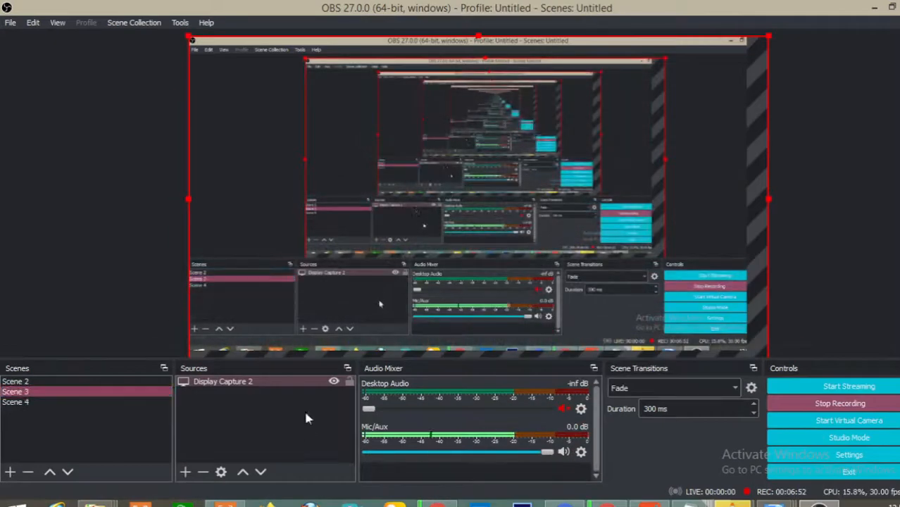